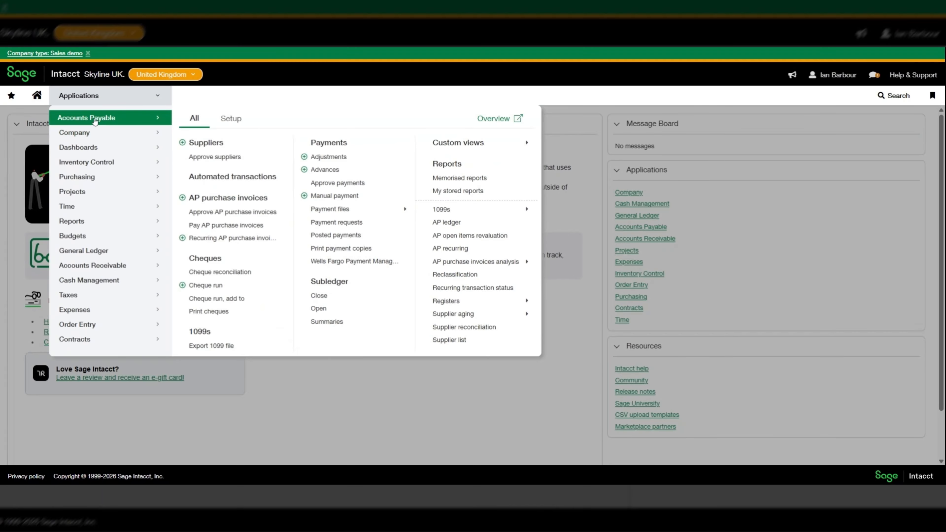
Go to Pay AP purchase invoices and list the saved filter sets in Filter by
left_click(235, 231)
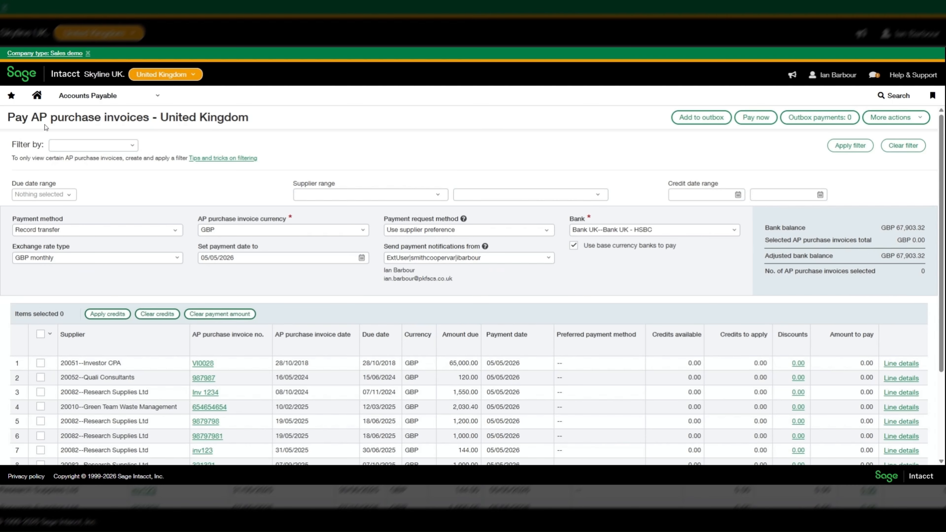
scroll(287, 283, "down", 3)
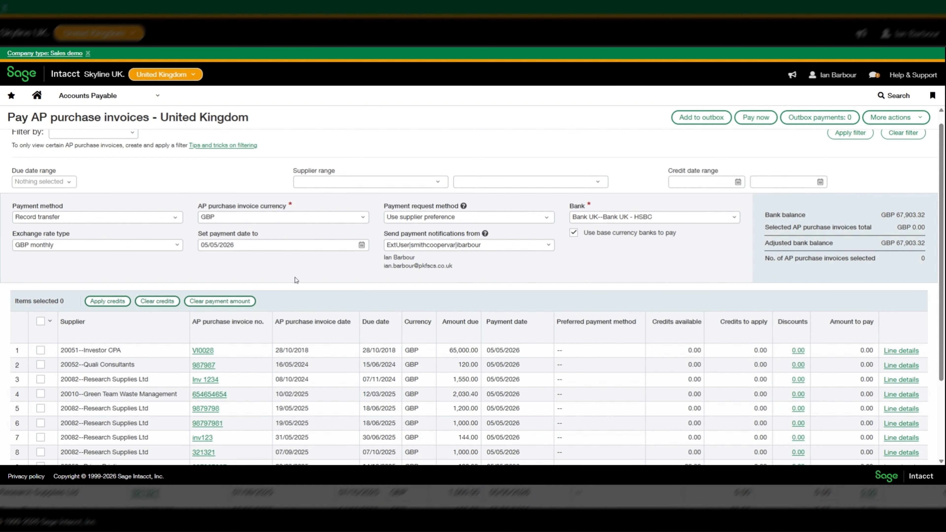
scroll(289, 255, "up", 3)
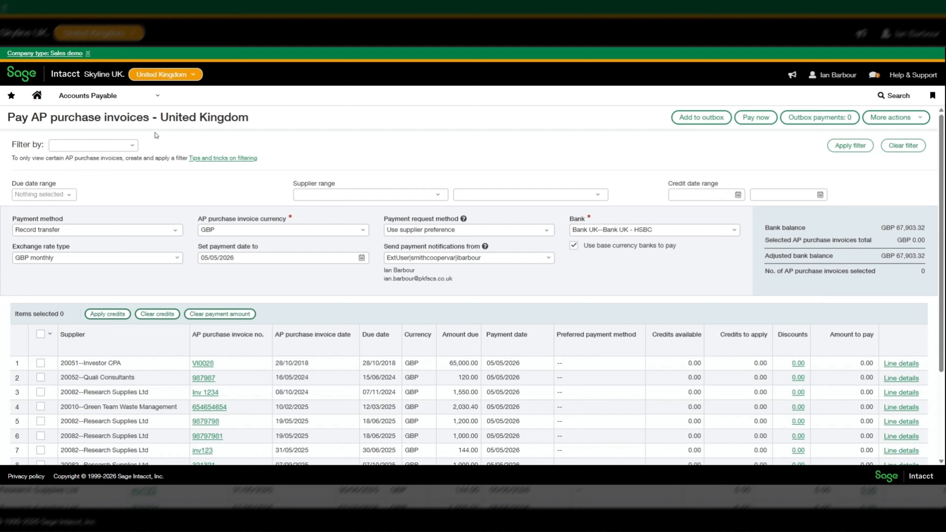
left_click(133, 148)
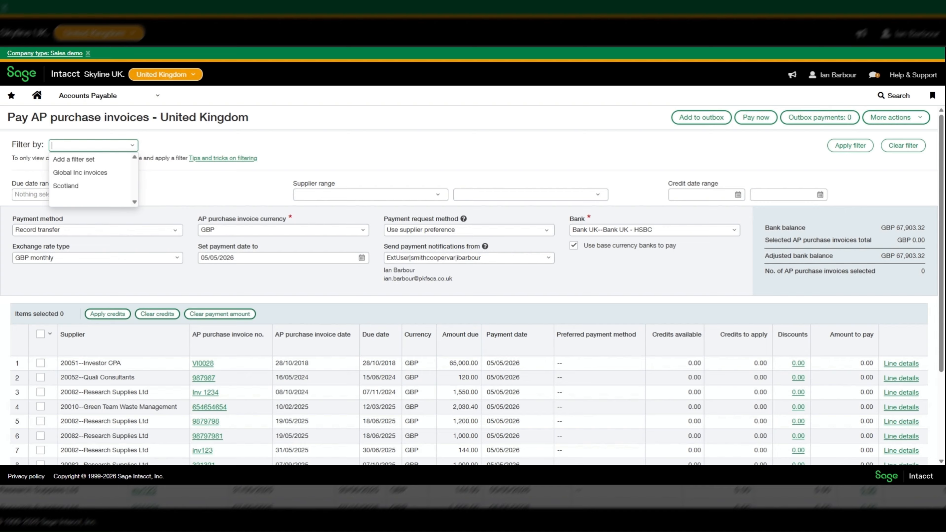
Start a new filter set named 'Amount Due'
left_click(70, 161)
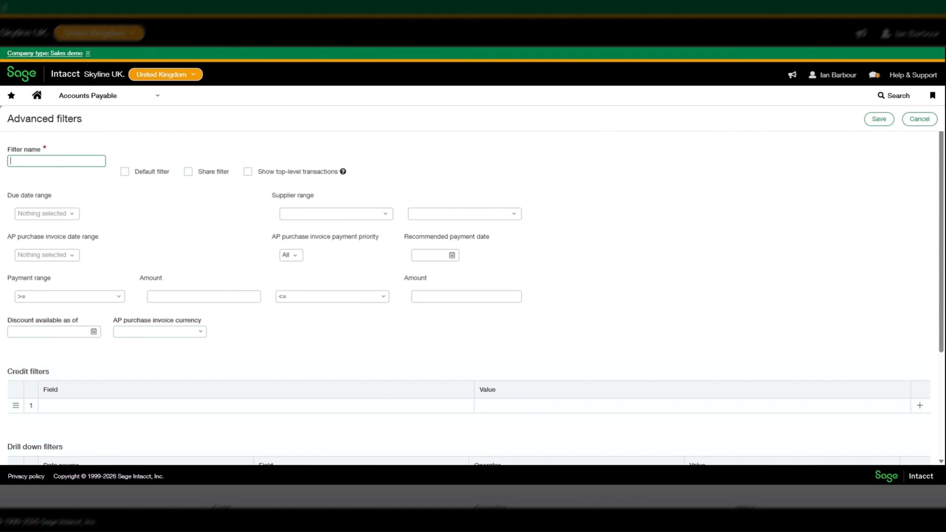
type("Amount Due")
key("Tab")
scroll(158, 249, "down", 4)
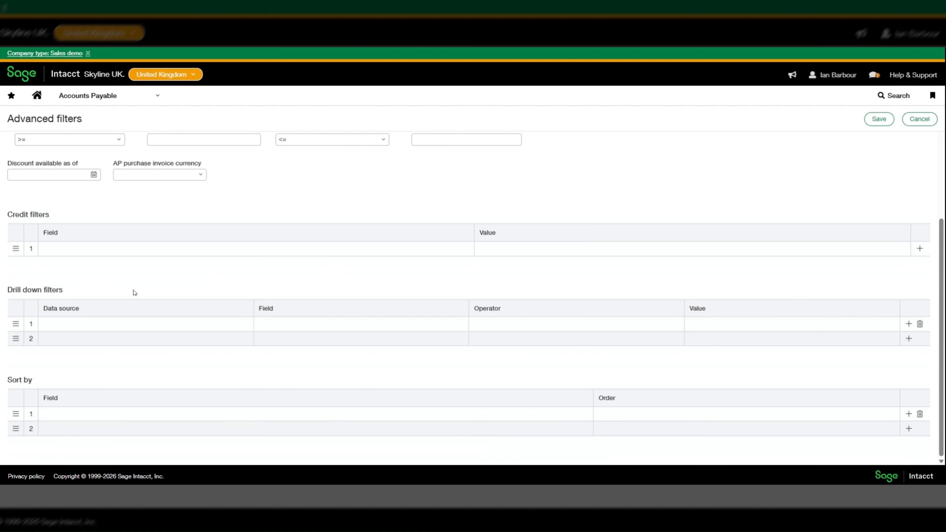
Add a drill-down filter on the AP purchase invoice Total due field
left_click(127, 328)
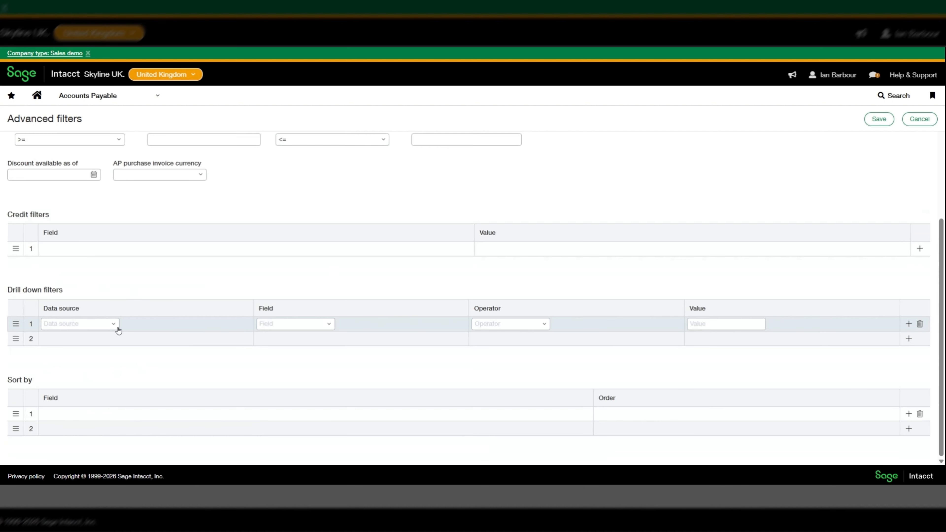
left_click(118, 330)
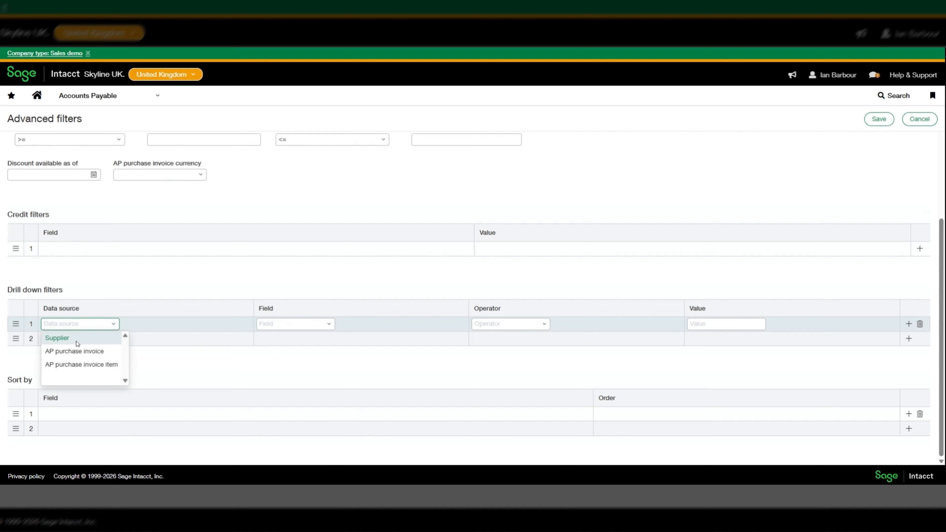
left_click(86, 356)
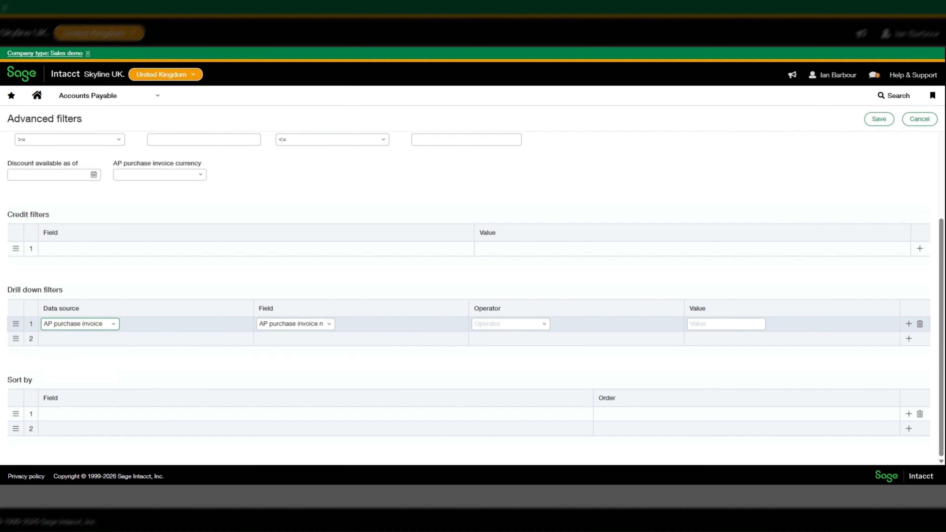
left_click(329, 325)
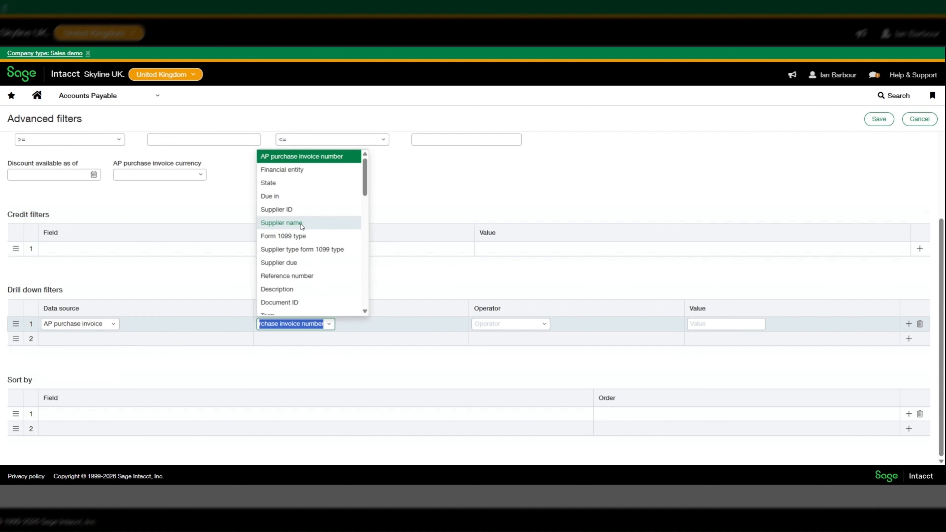
scroll(301, 225, "down", 3)
scroll(310, 260, "down", 3)
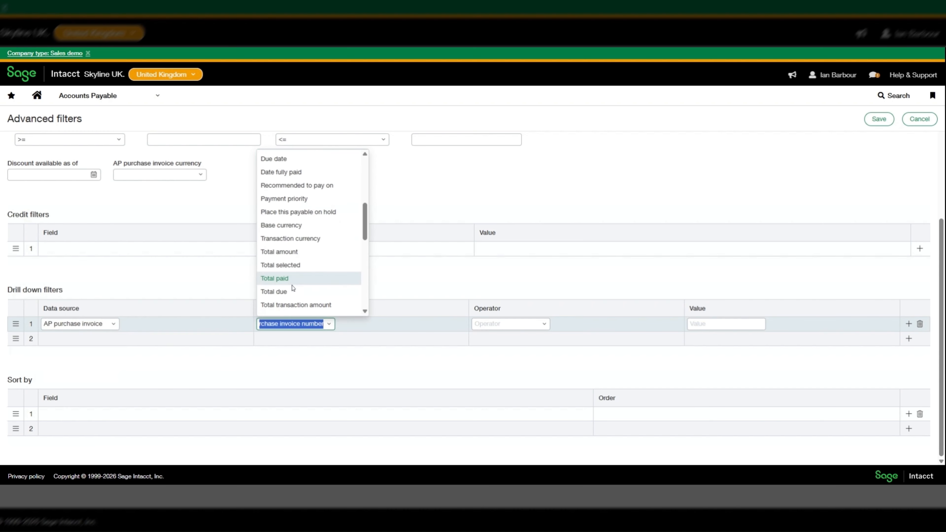
left_click(290, 291)
Set the condition to greater than 1000 and save the filter set
left_click(544, 325)
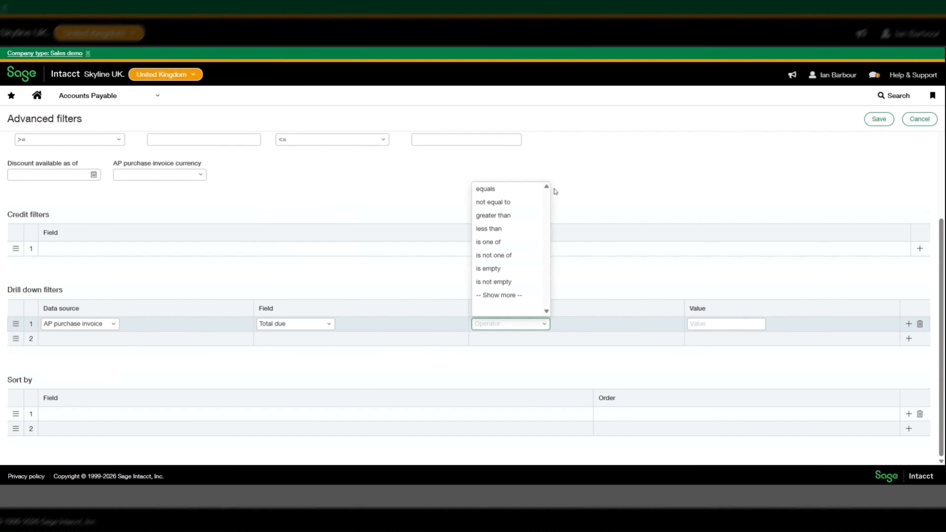
left_click(493, 215)
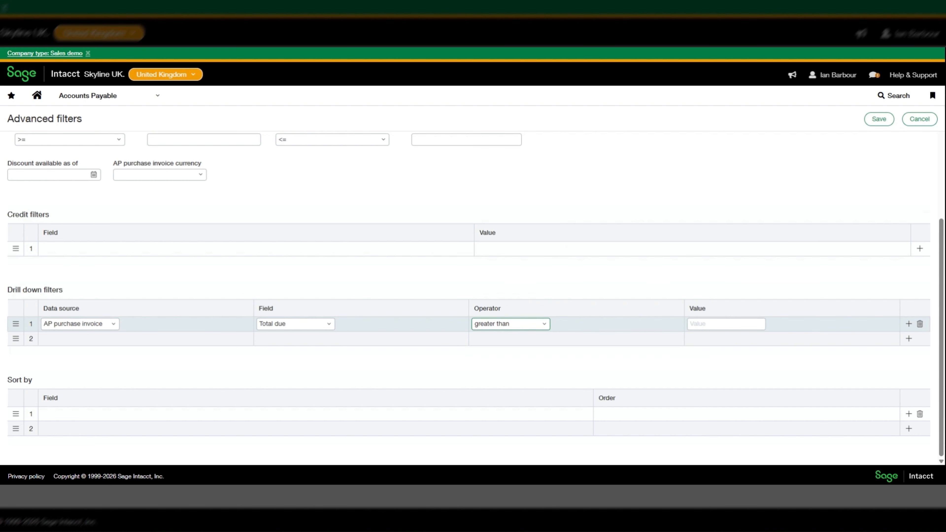
left_click(705, 326)
type("1000")
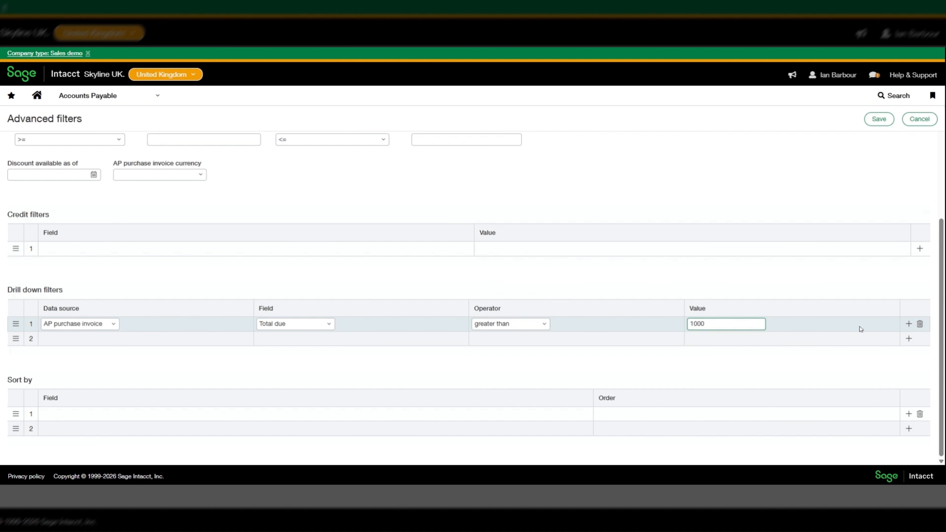
left_click(877, 126)
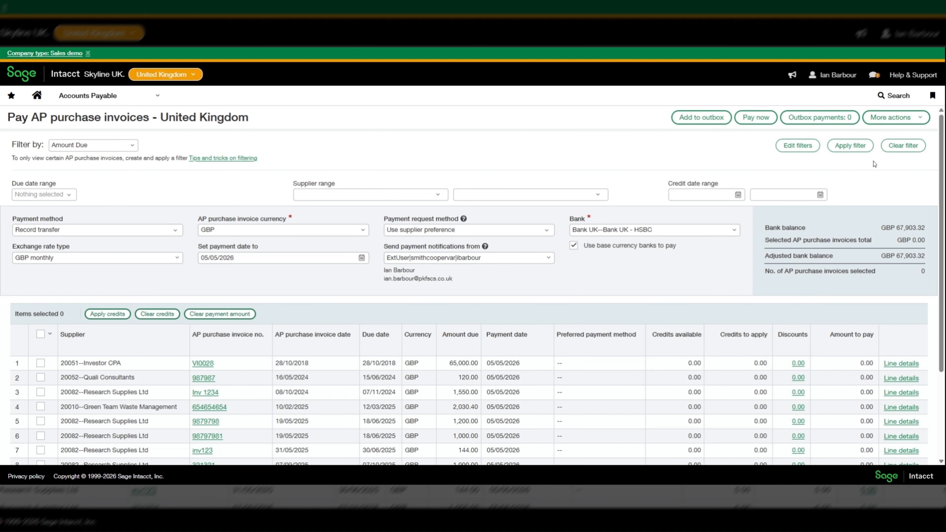
Apply the Amount Due filter set, then switch the Filter by choice to Scotland
left_click(133, 146)
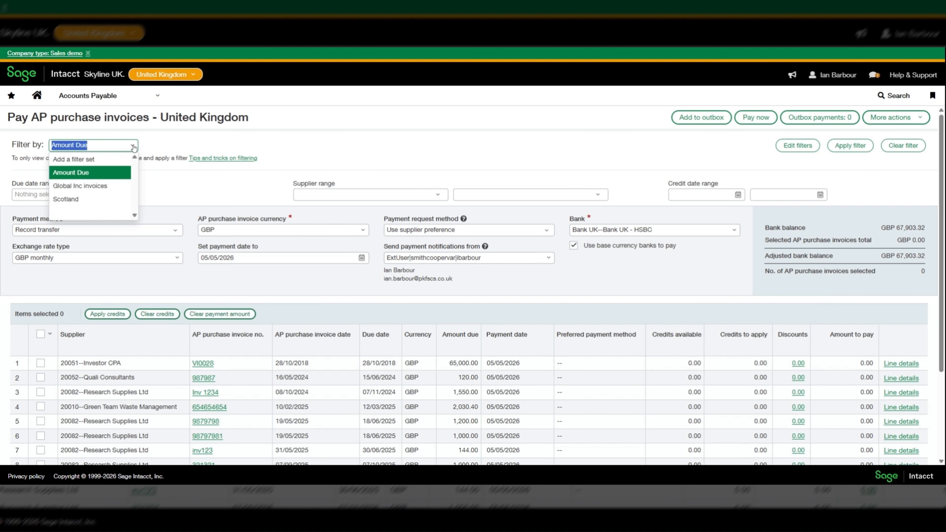
left_click(90, 172)
left_click(862, 148)
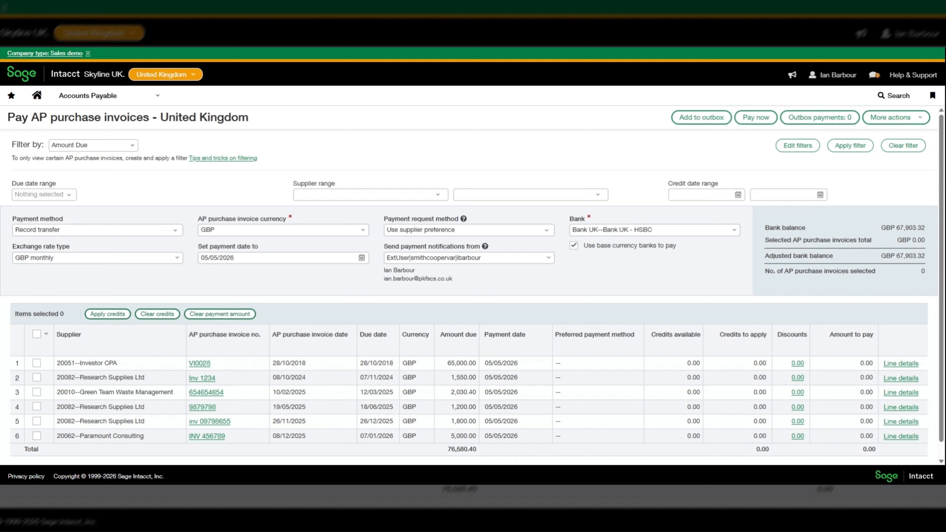
left_click(131, 147)
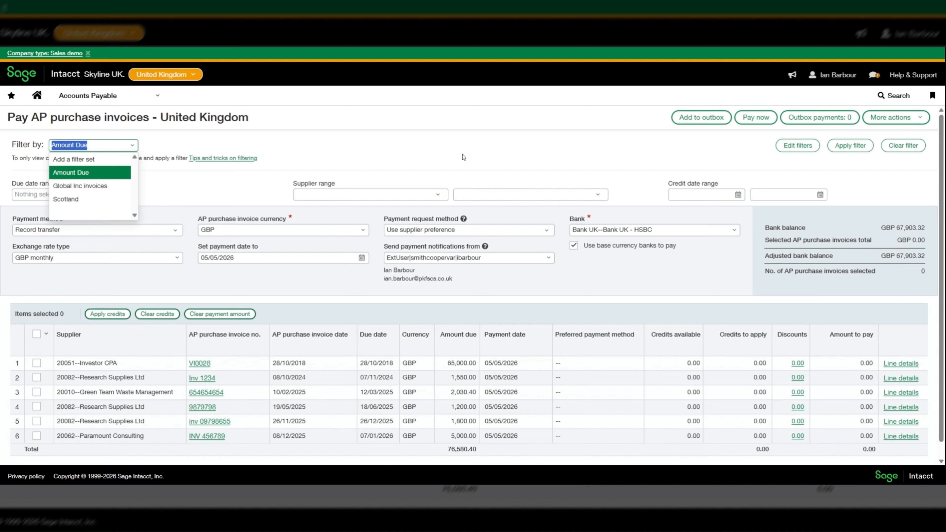
left_click(69, 204)
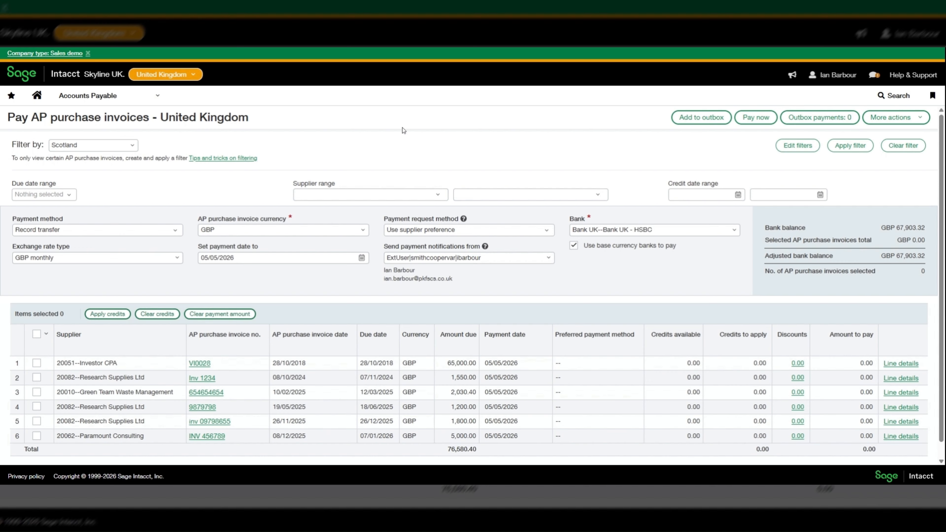
Review the Scotland filter set's drill-down row, keeping AP purchase invoice item as source, and save it
left_click(132, 146)
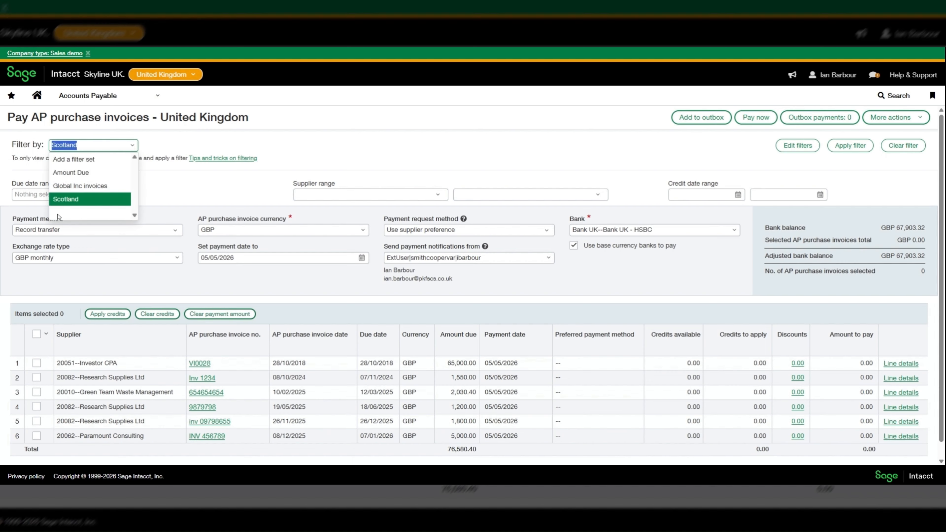
left_click(60, 205)
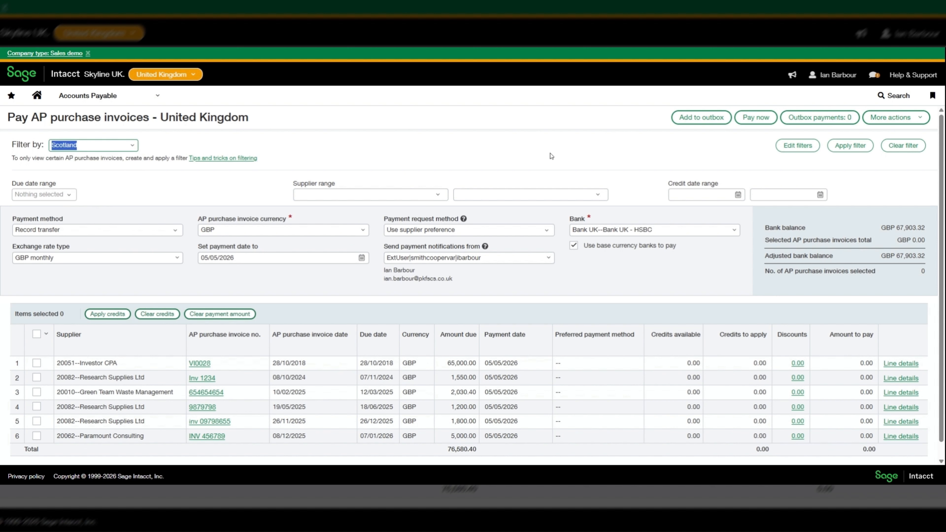
left_click(784, 153)
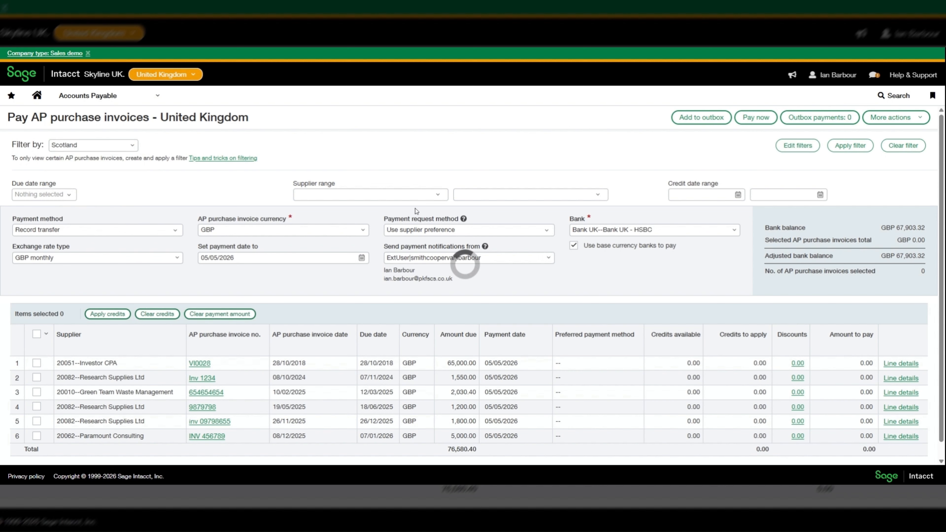
scroll(185, 261, "down", 3)
scroll(180, 258, "down", 1)
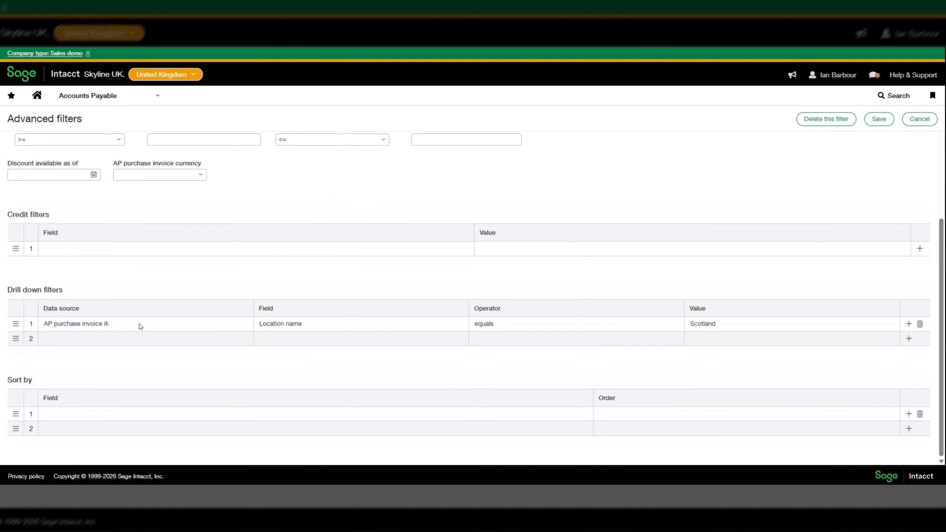
left_click(153, 324)
left_click(114, 324)
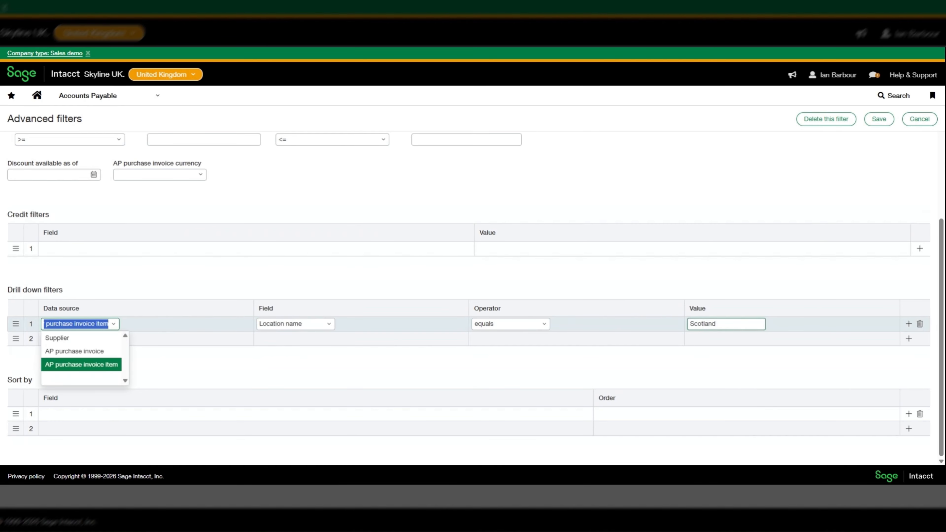
left_click(796, 330)
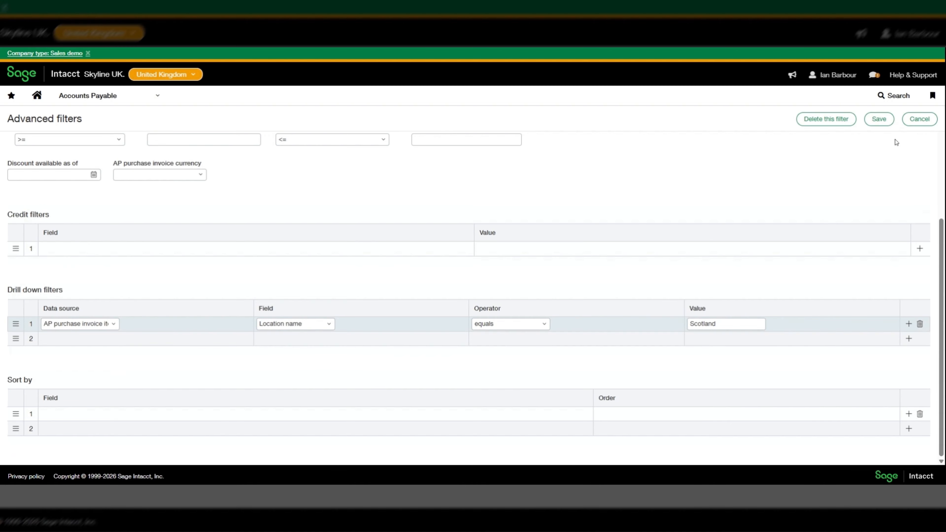
left_click(886, 125)
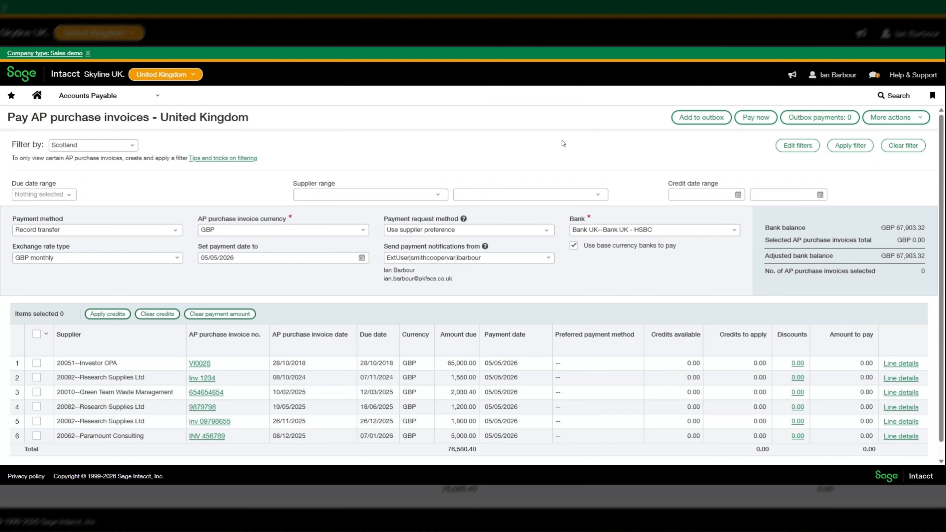
Apply the Scotland filter for three invoices totalling 6,444.20 and inspect INV 456789's entries
left_click(862, 147)
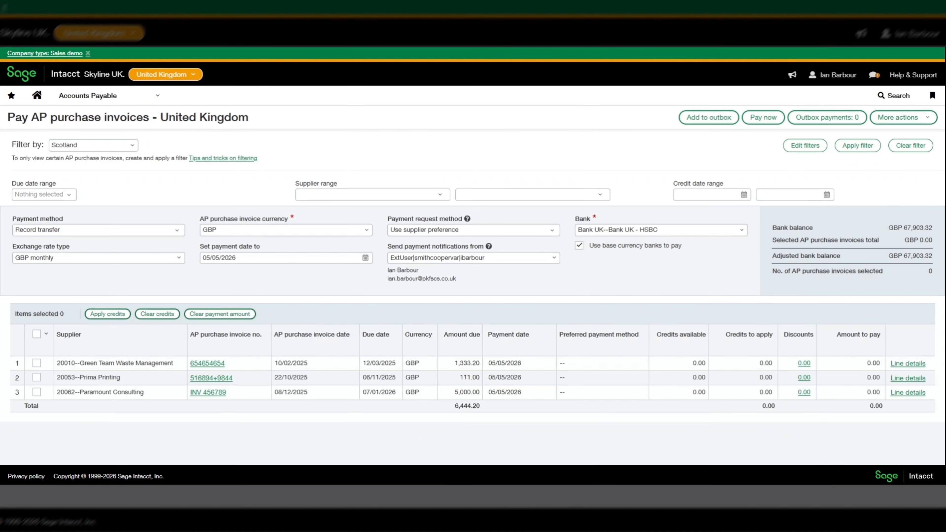
left_click(207, 394)
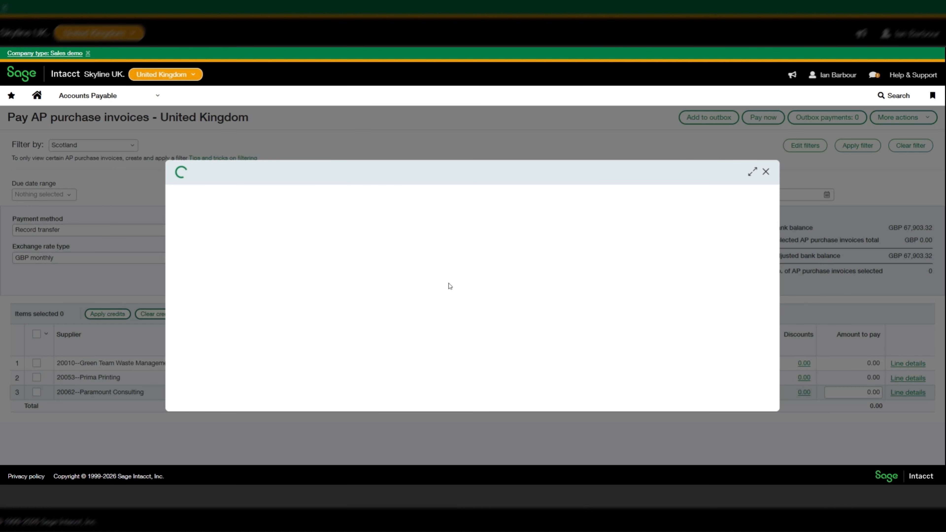
scroll(450, 283, "down", 10)
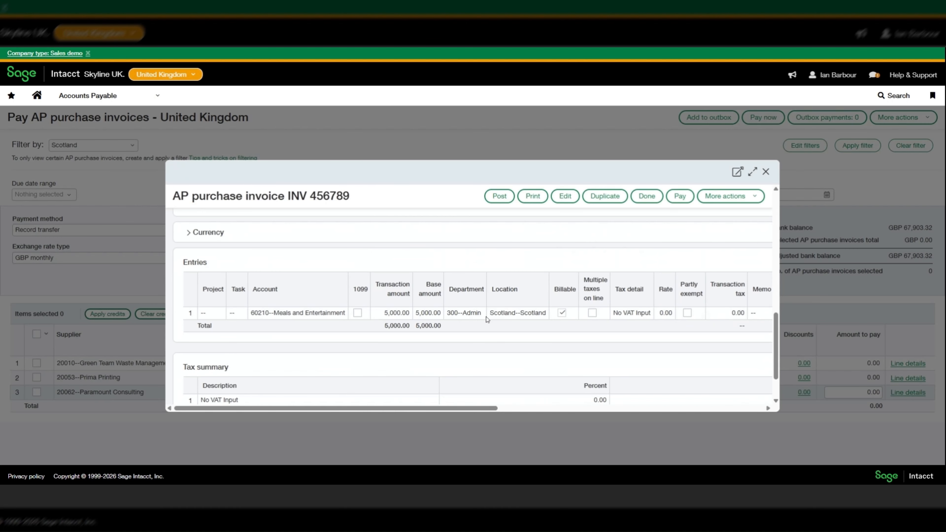
left_click(767, 172)
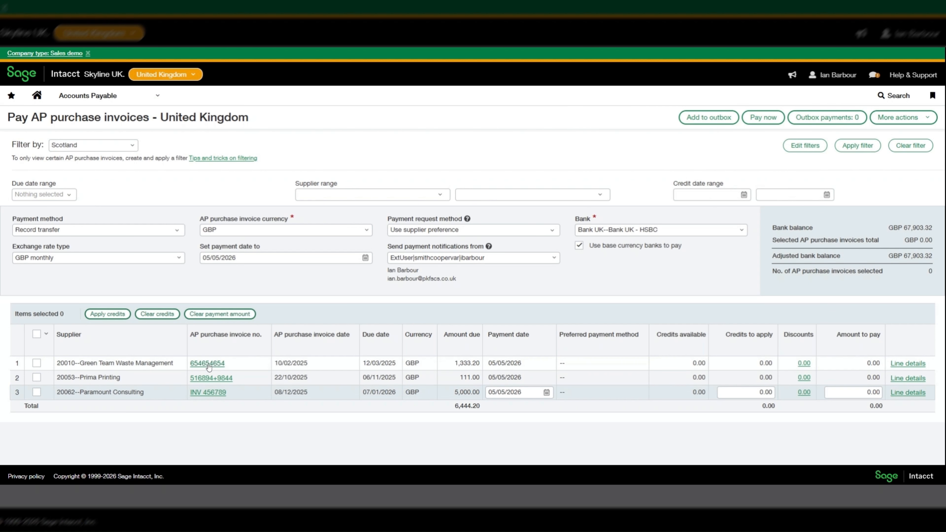
Review invoice 654654654's entry lines and tax summary, then close it
left_click(211, 363)
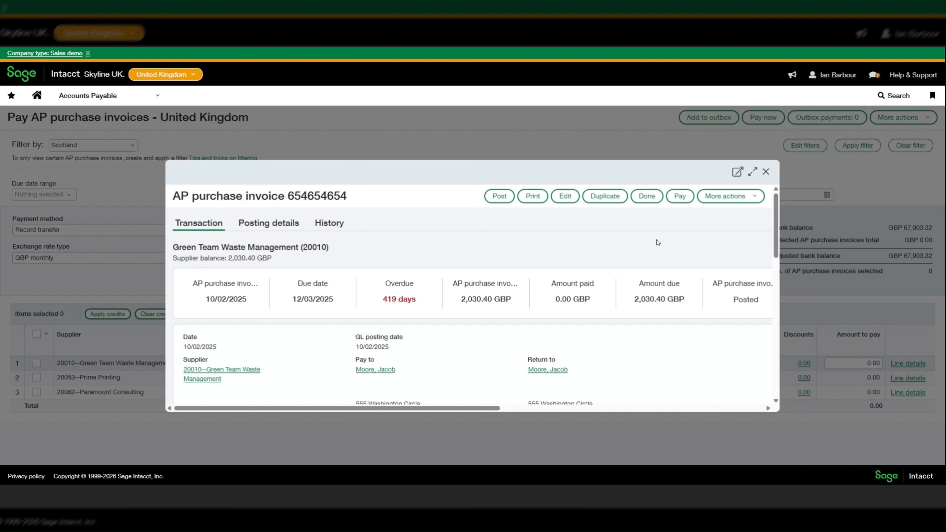
scroll(657, 242, "down", 10)
scroll(656, 243, "down", 2)
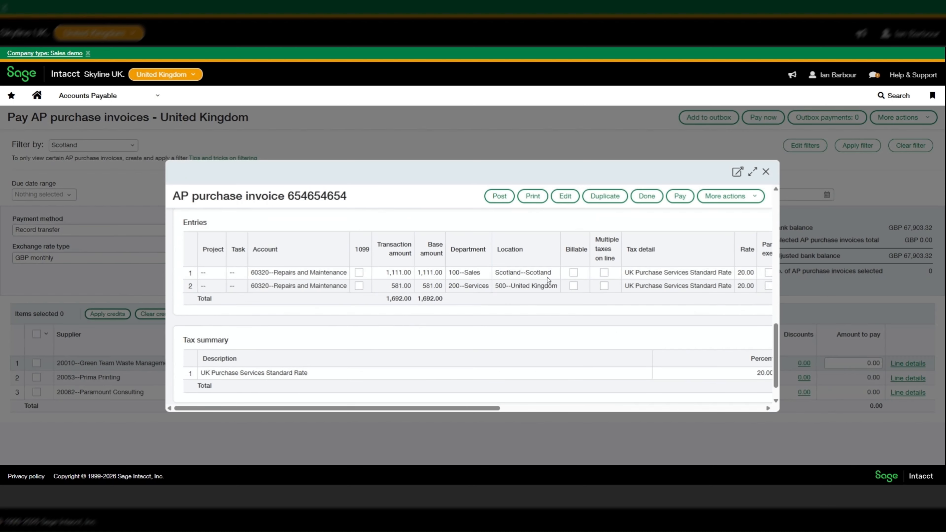
left_click_drag(458, 408, 618, 405)
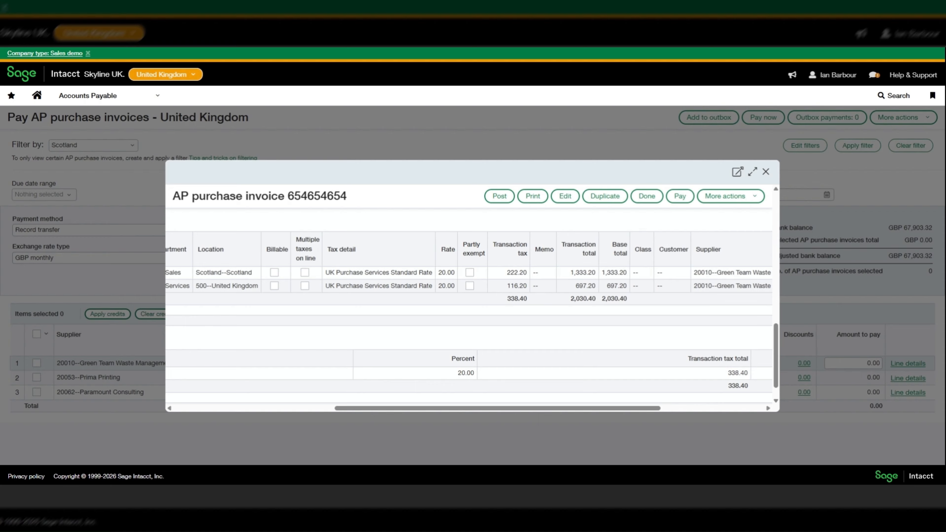
left_click(646, 196)
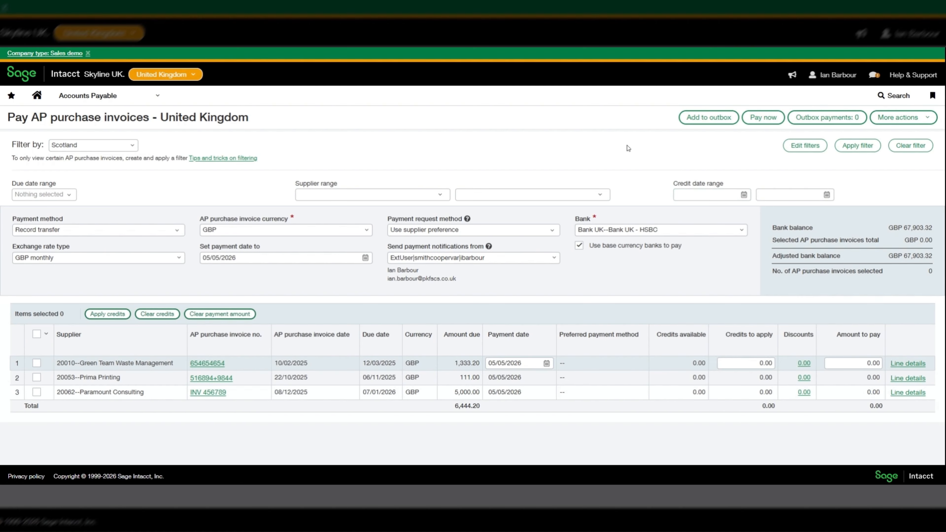
Select the Global Inc invoices filter set and open its drill-down conditions for editing
left_click(131, 149)
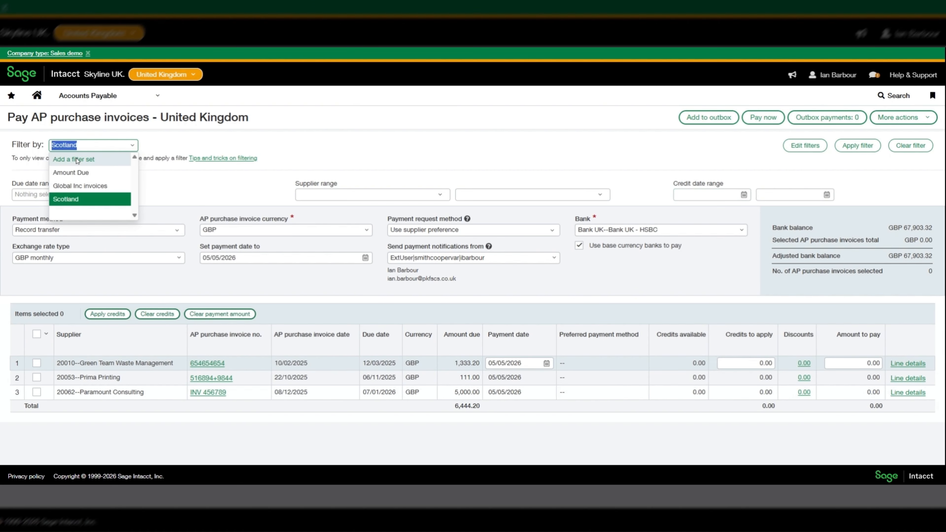
left_click(98, 186)
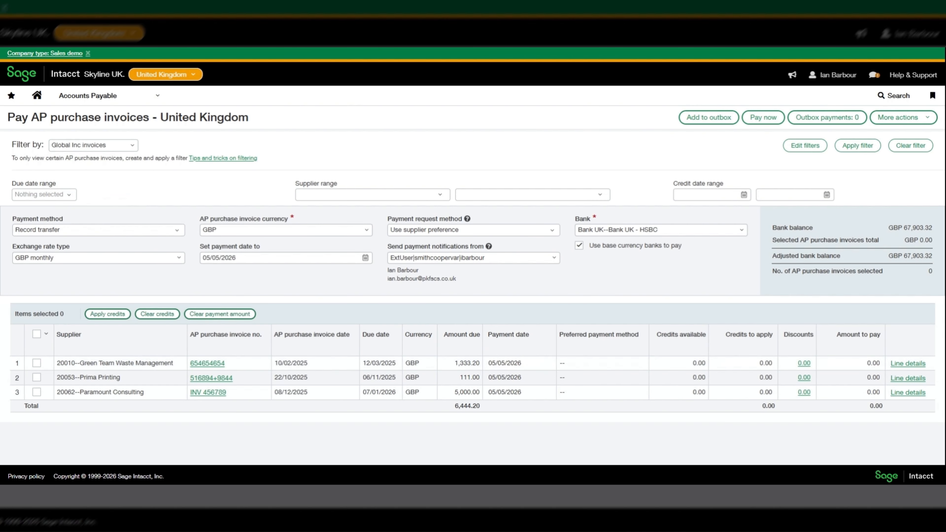
left_click(804, 145)
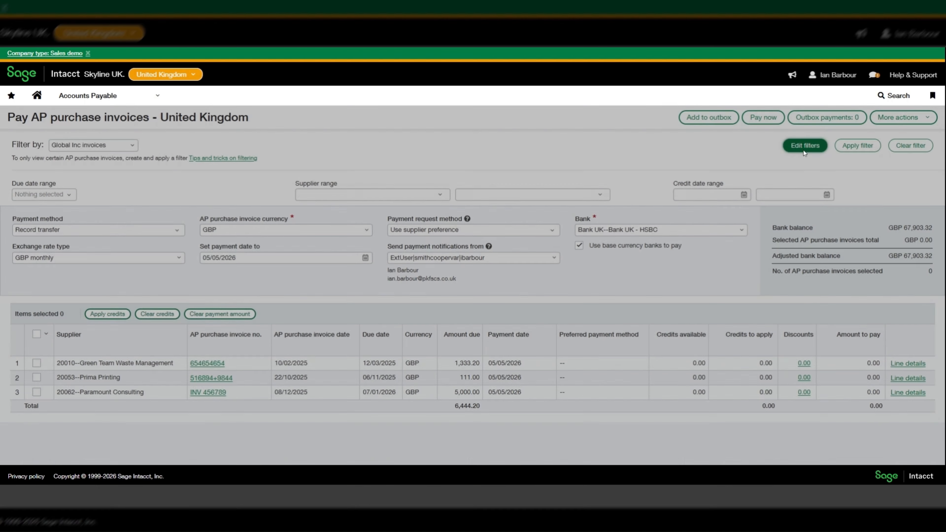
scroll(439, 201, "down", 1)
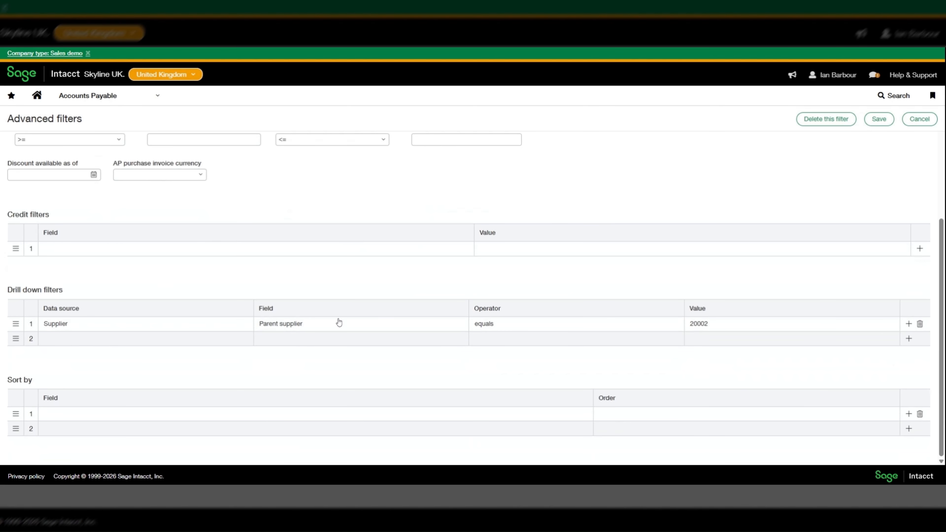
double_click(698, 323)
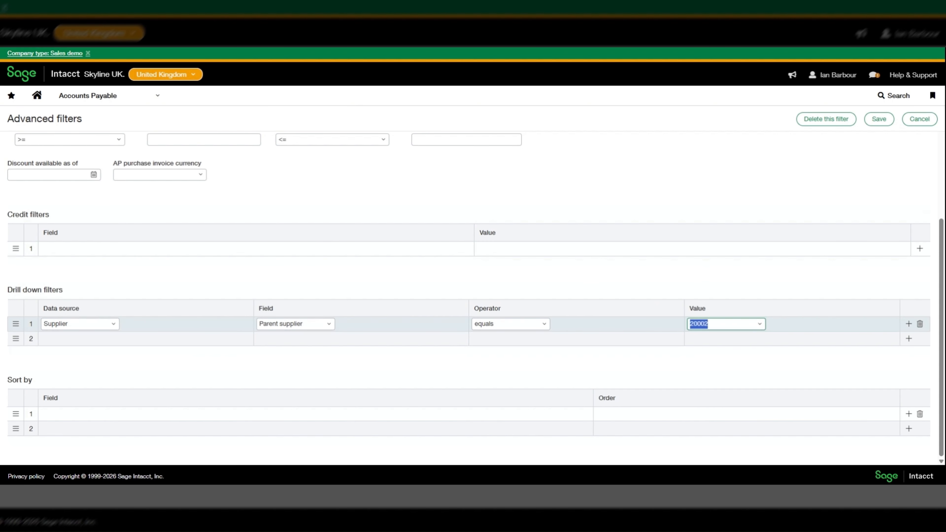
Add a drill-down condition on the AP purchase invoice Supplier due field
left_click(110, 339)
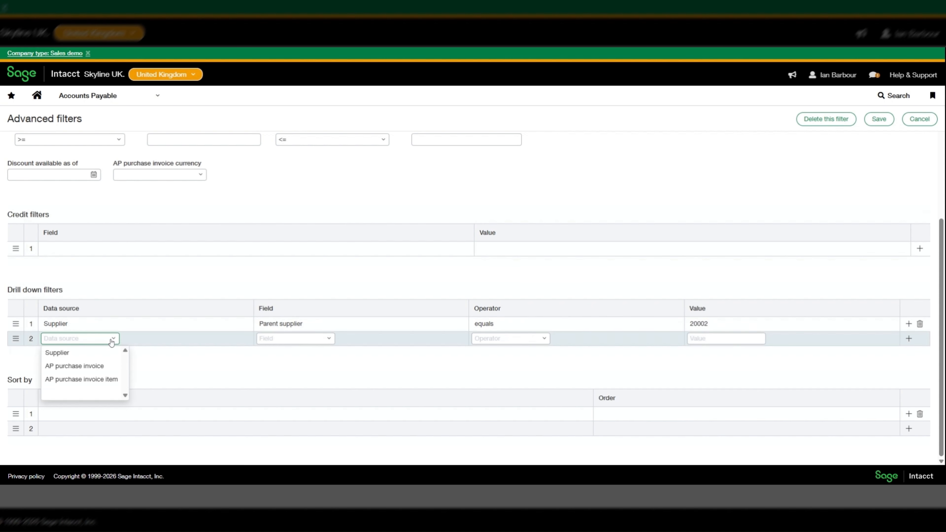
left_click(61, 366)
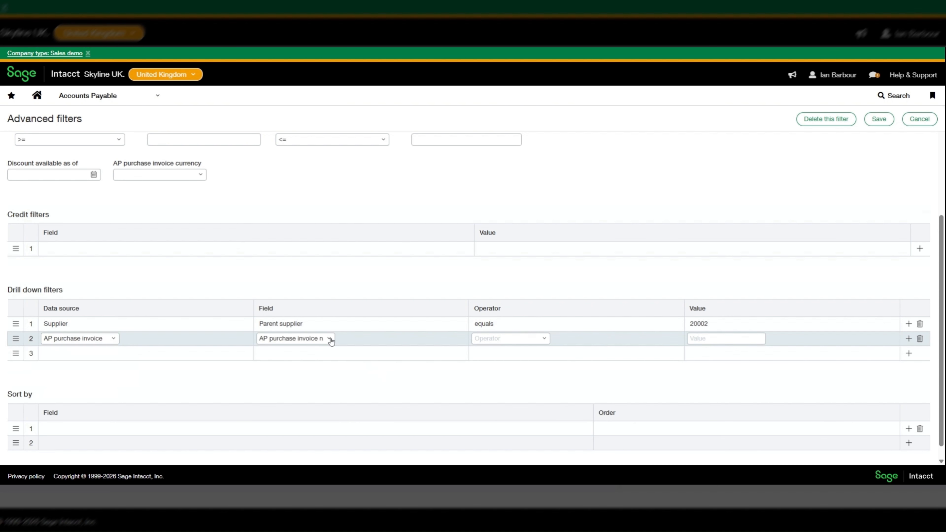
left_click(330, 339)
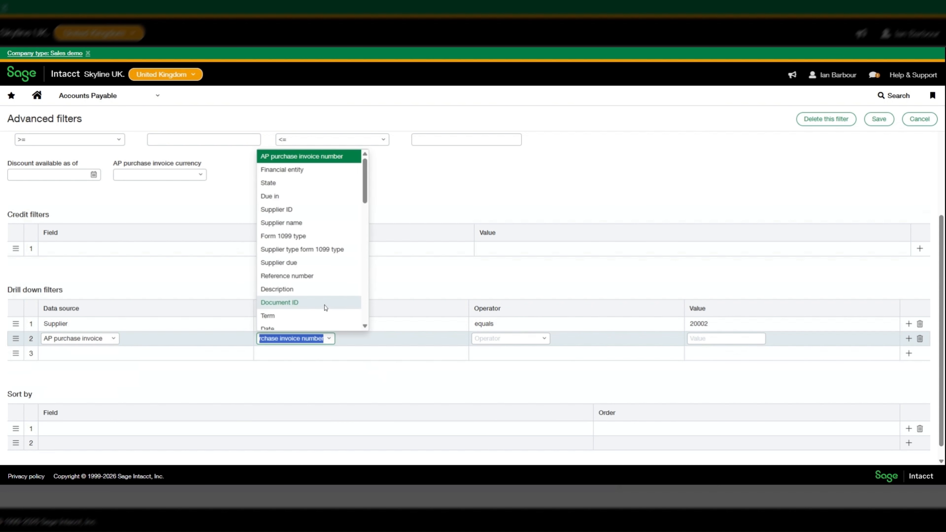
left_click(298, 266)
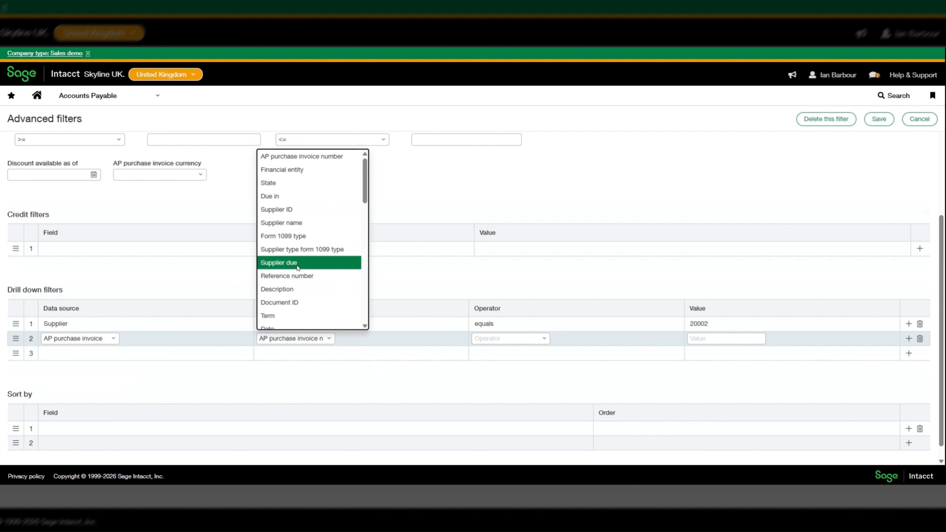
Set the condition to greater than 1000 and save the filter set
left_click(544, 338)
left_click(499, 230)
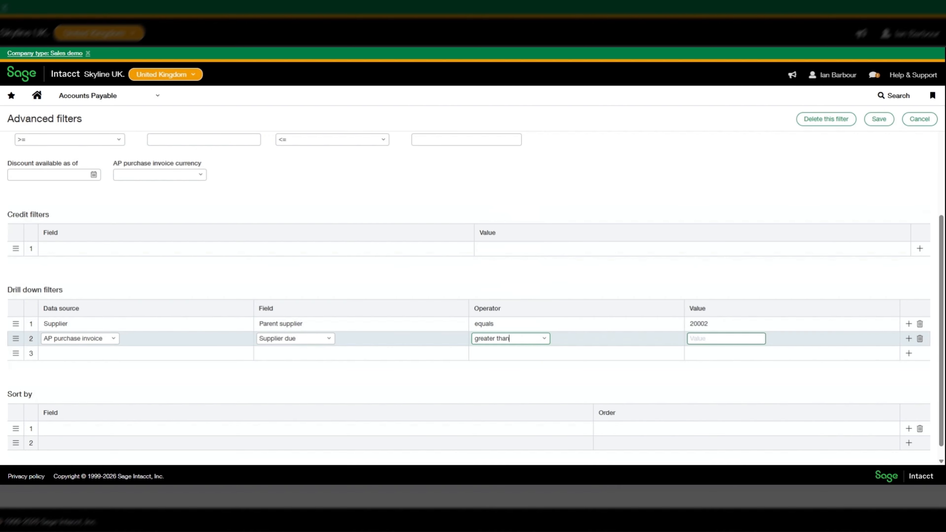
type("1000")
left_click_drag(809, 320, 806, 307)
left_click(836, 153)
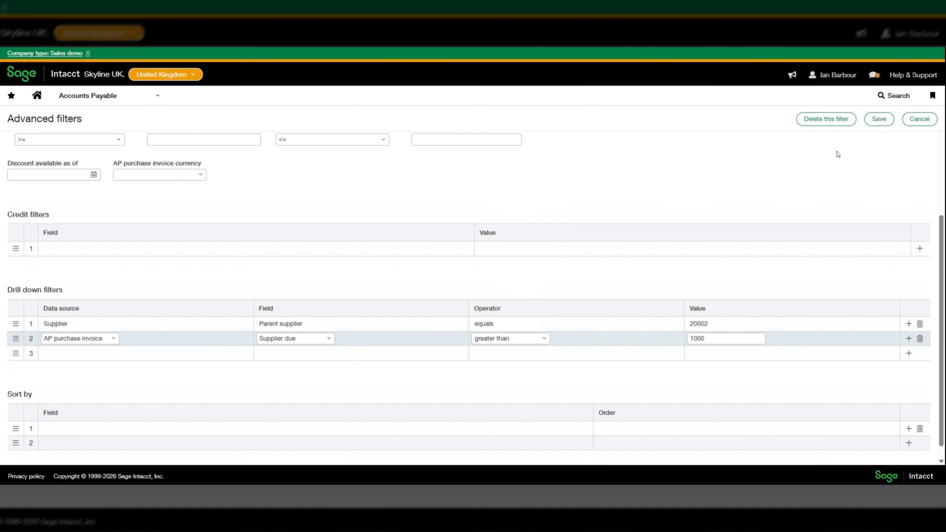
left_click(877, 120)
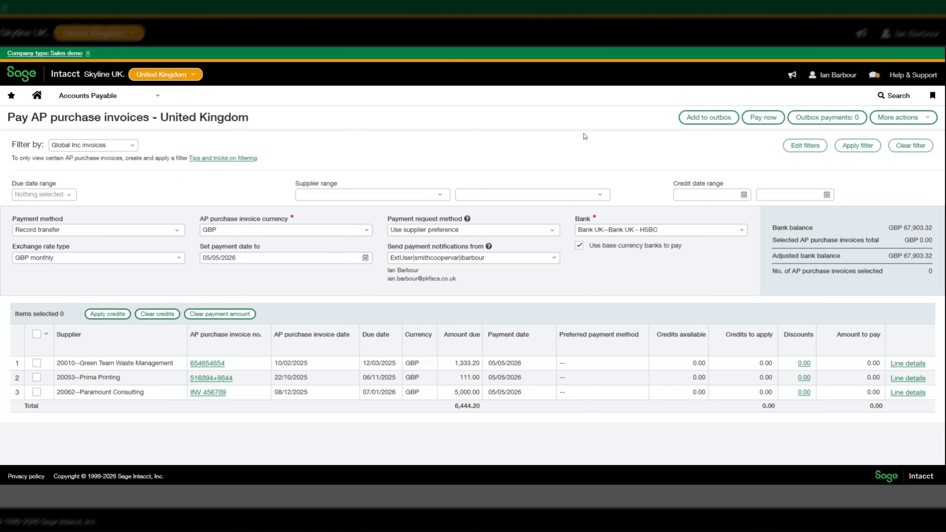
Apply the updated Global Inc invoices filter, listing seven invoices totalling 71,694.00, then reopen its settings
left_click(852, 146)
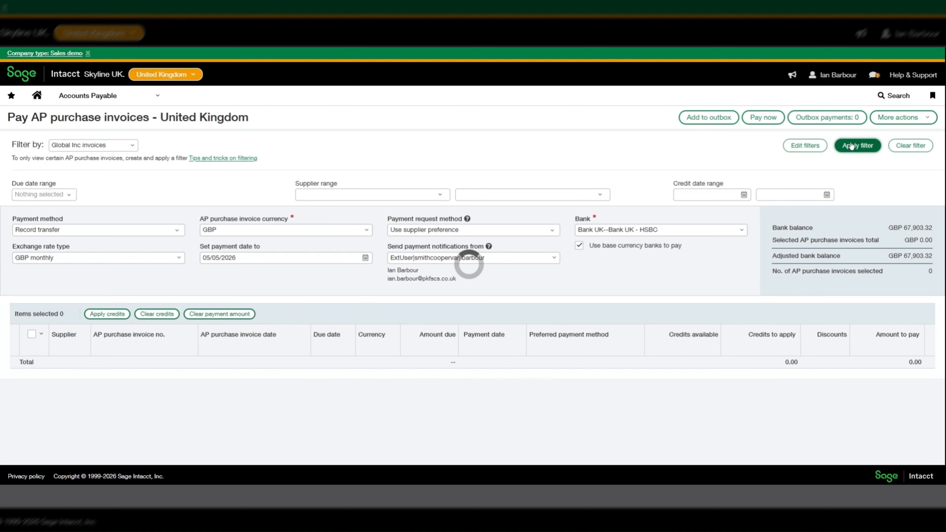
scroll(220, 320, "down", 2)
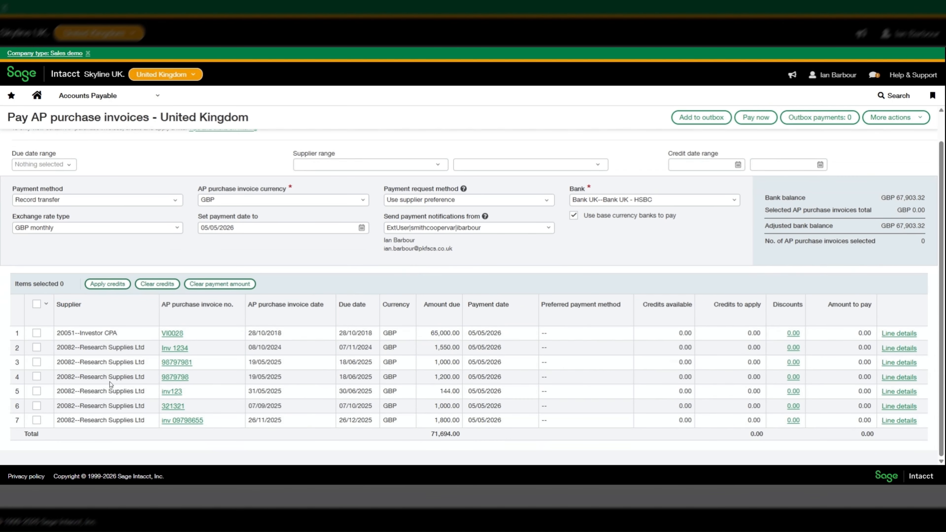
scroll(159, 378, "up", 2)
left_click(93, 145)
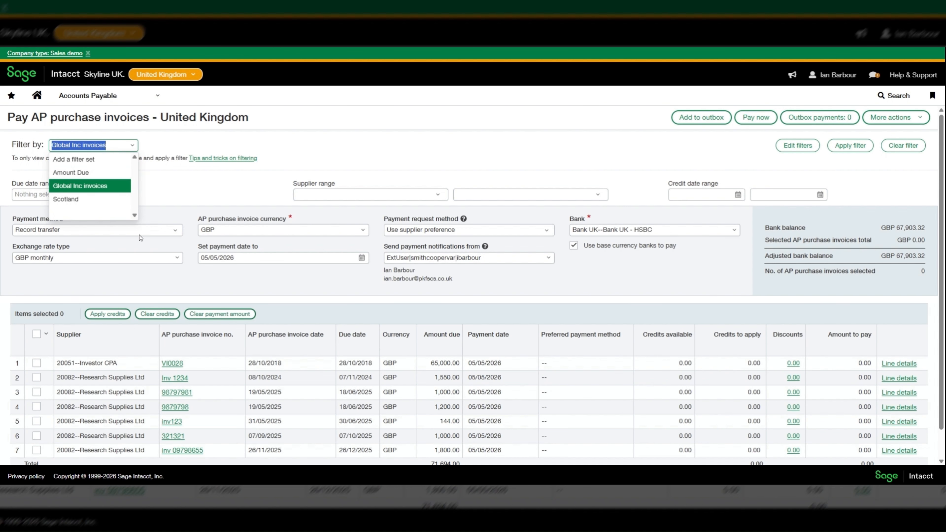
left_click(792, 146)
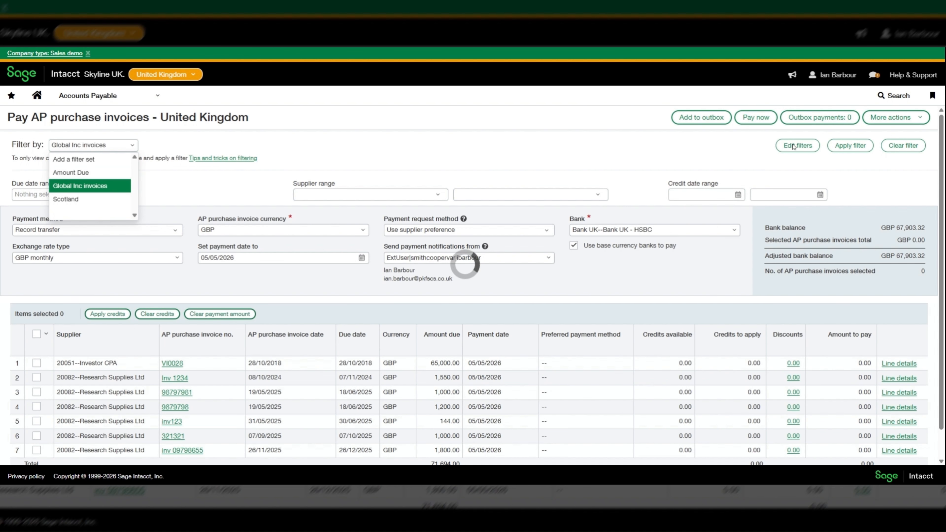